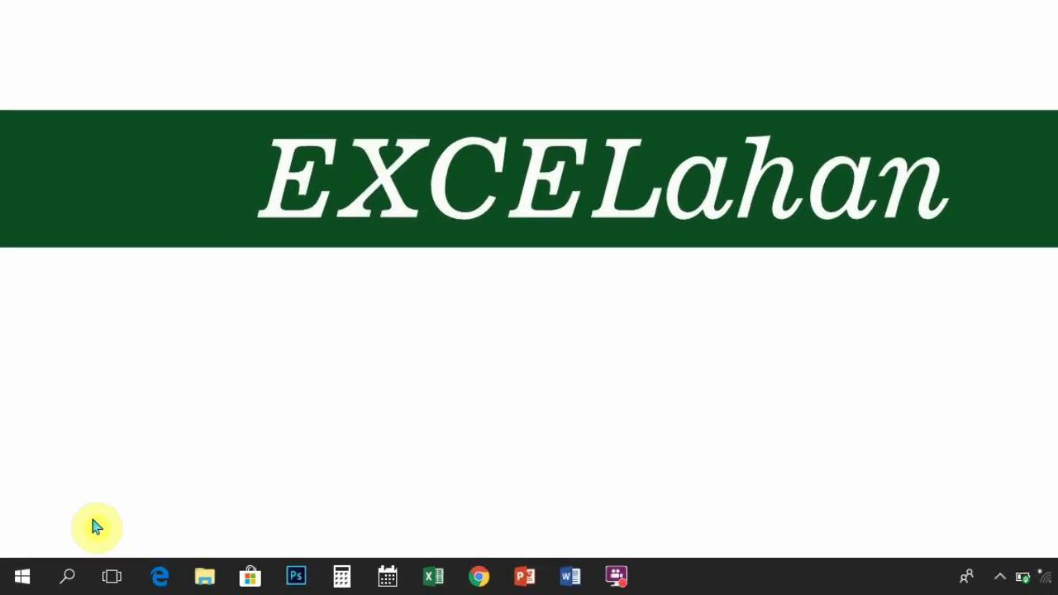
Step: Launch Excel 2016 from the Start menu's app list under E
click(57, 558)
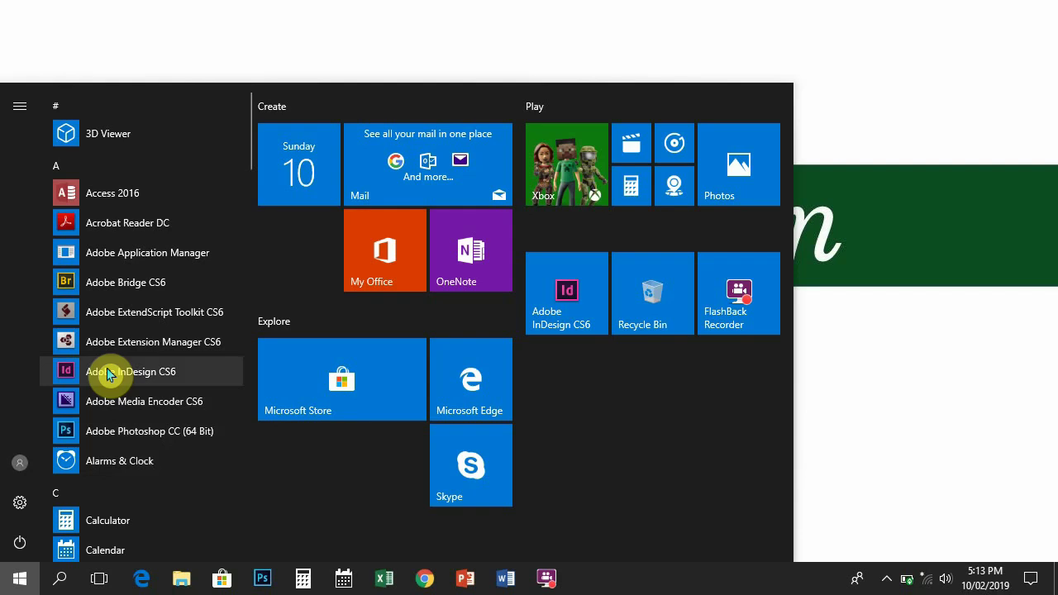
scroll(107, 373, down, 5)
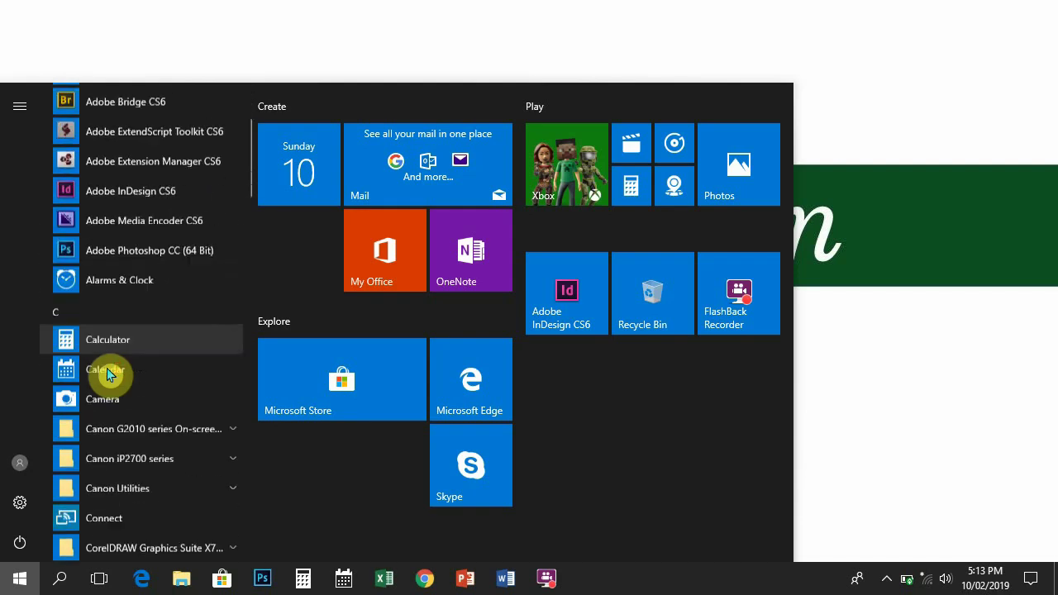
click(107, 446)
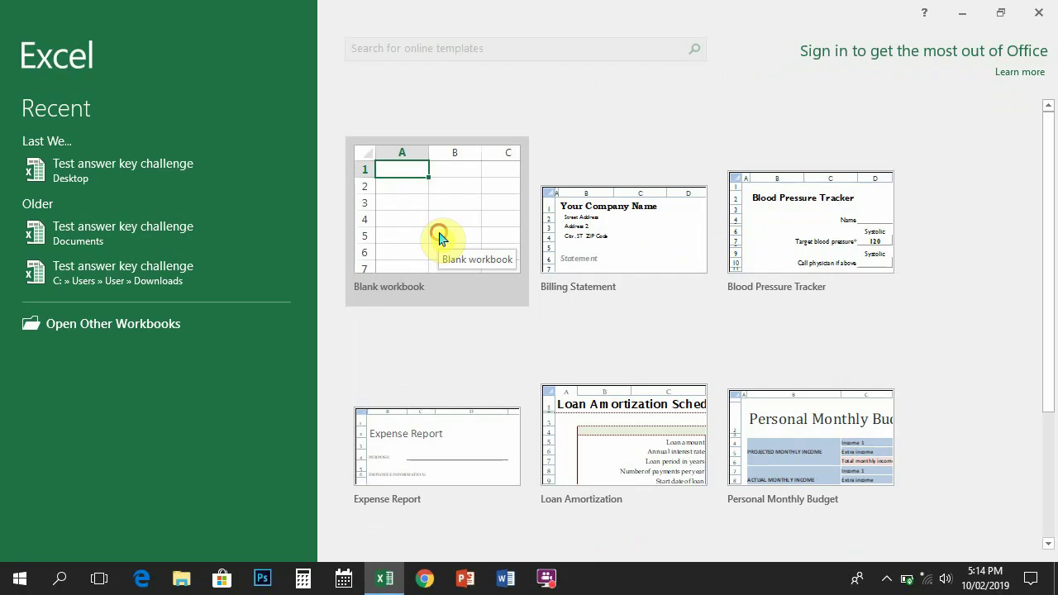
Step: Create a new Blank workbook, Book1, from the Excel start screen
click(232, 329)
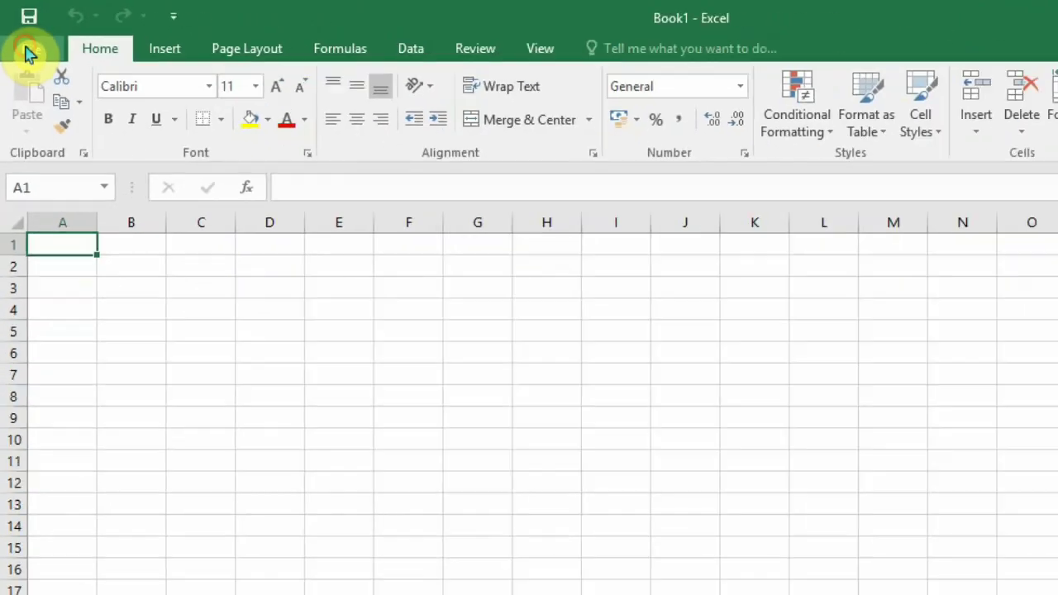
click(62, 109)
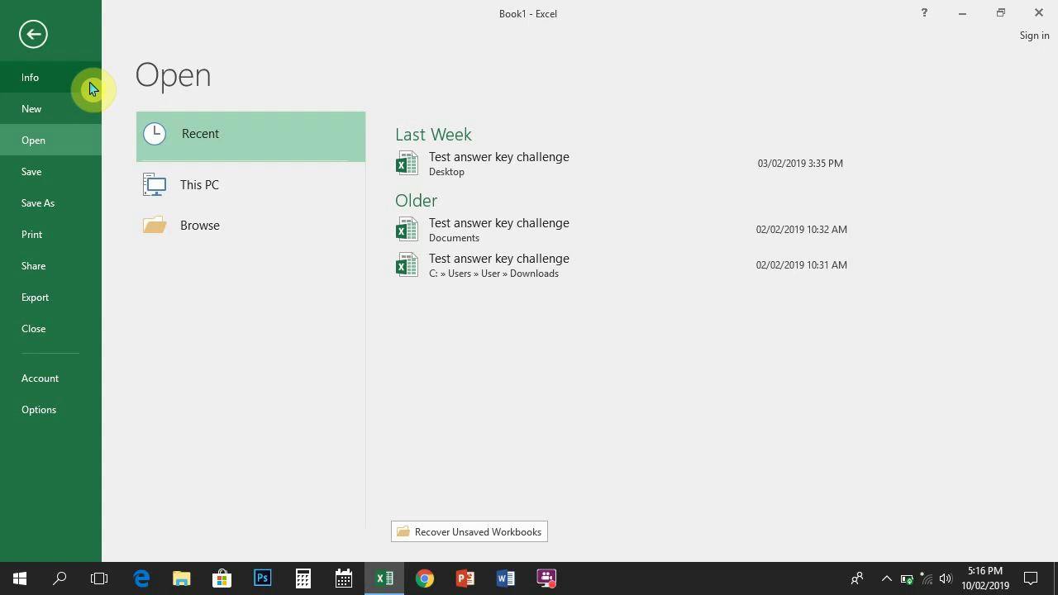
click(37, 38)
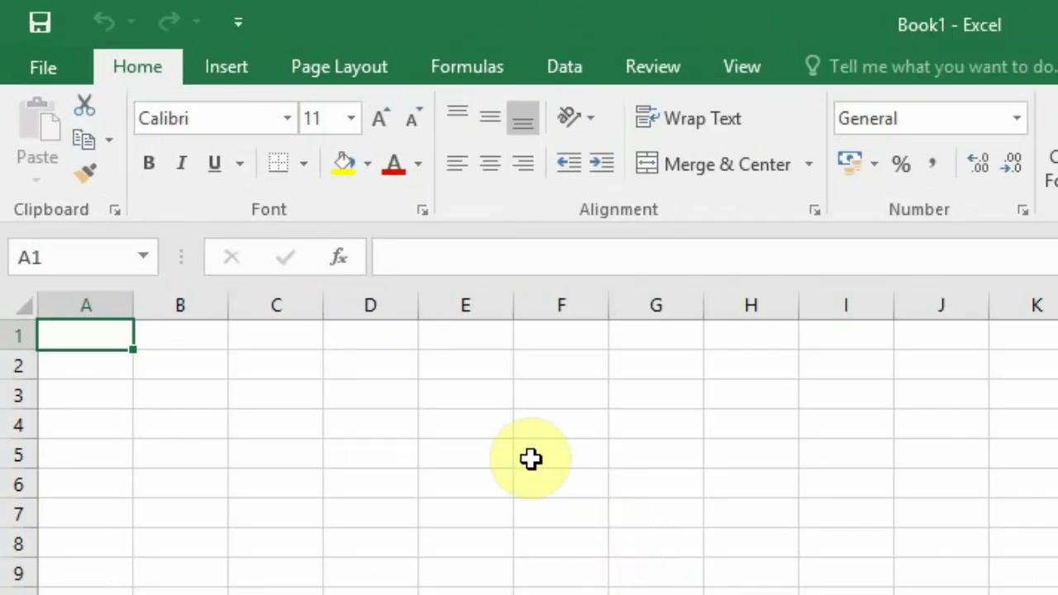
Step: Tour the File, Insert, Page Layout, Formulas, Data and Review tabs, ending on View
click(51, 76)
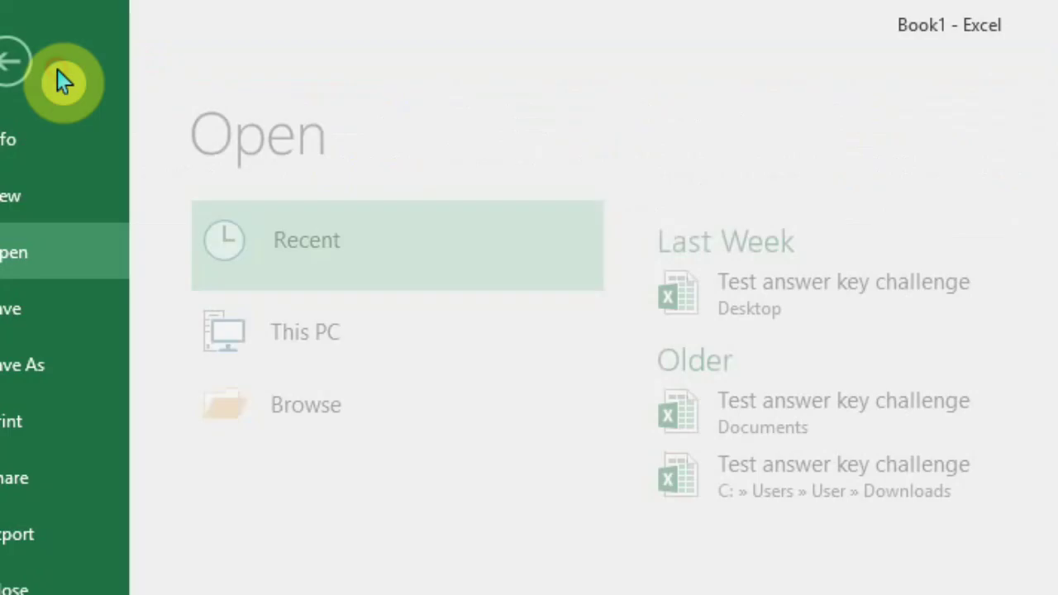
click(86, 62)
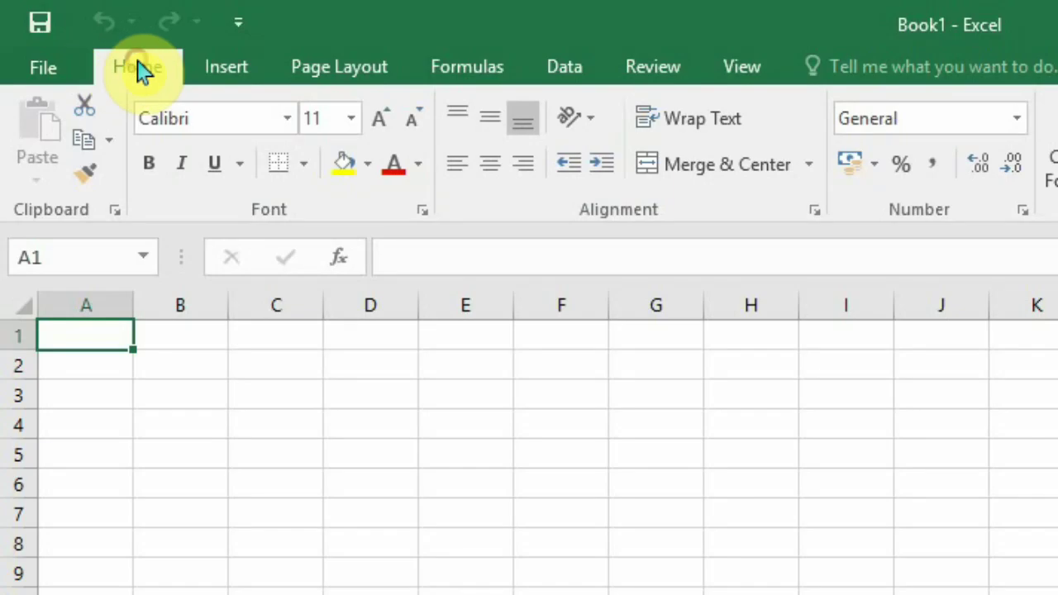
click(223, 71)
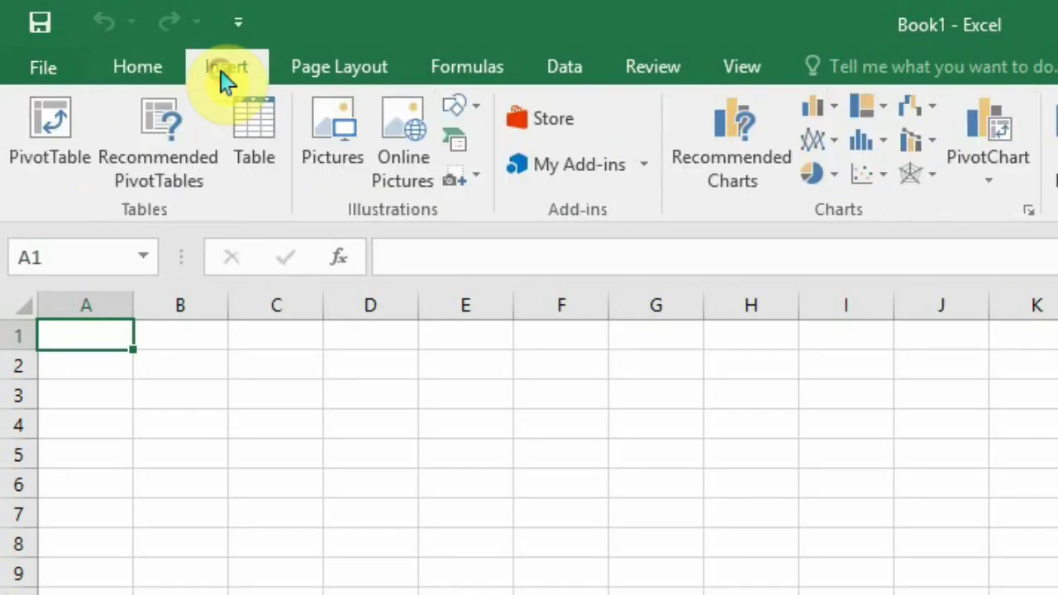
click(320, 73)
click(449, 74)
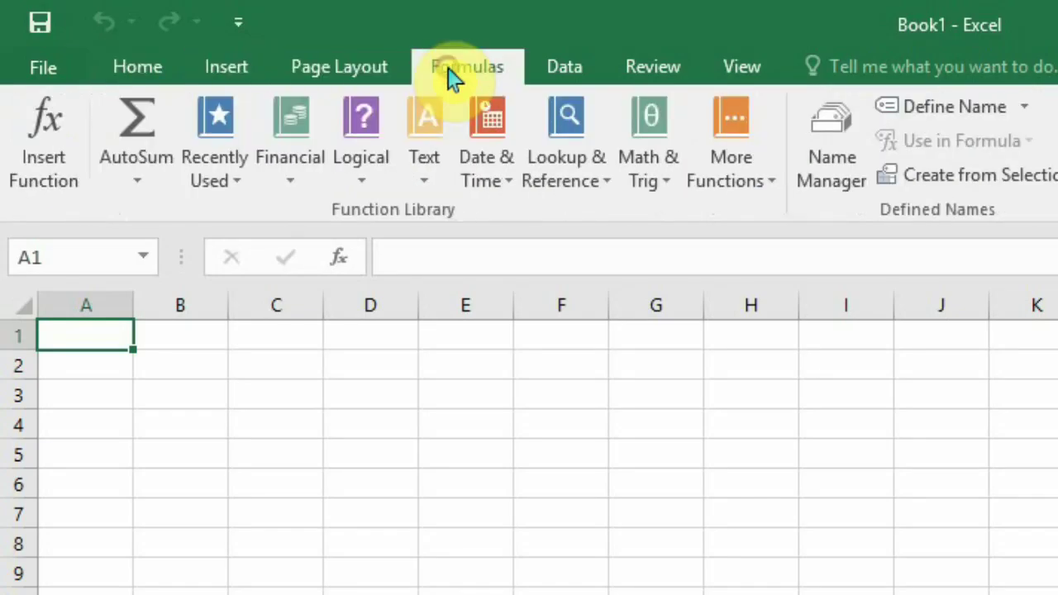
click(583, 73)
click(640, 71)
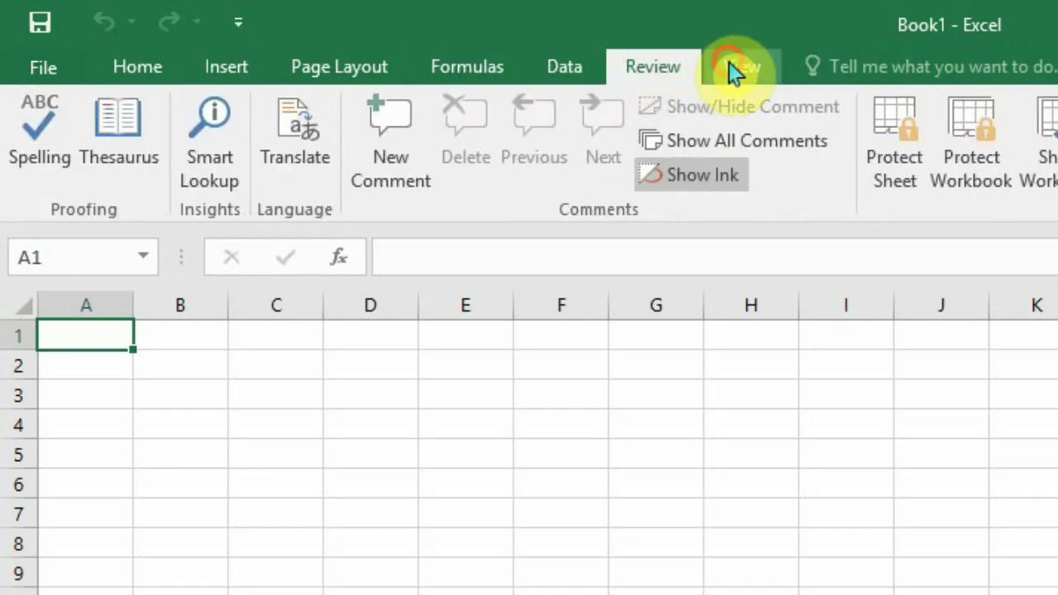
click(734, 71)
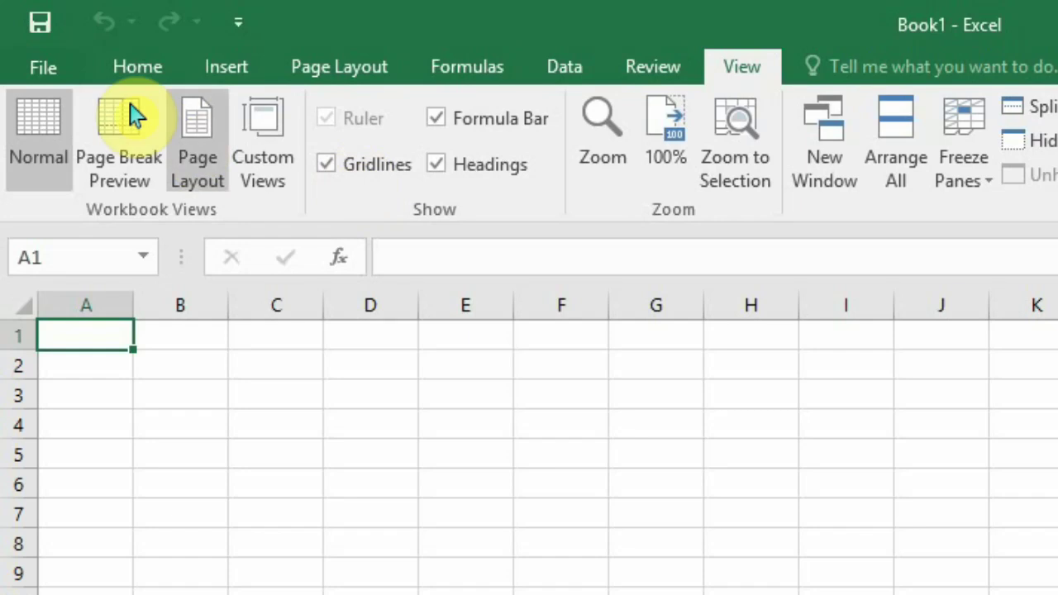
Step: Cycle through the Home, Insert, Page Layout and Home tabs, finishing on Insert
click(139, 69)
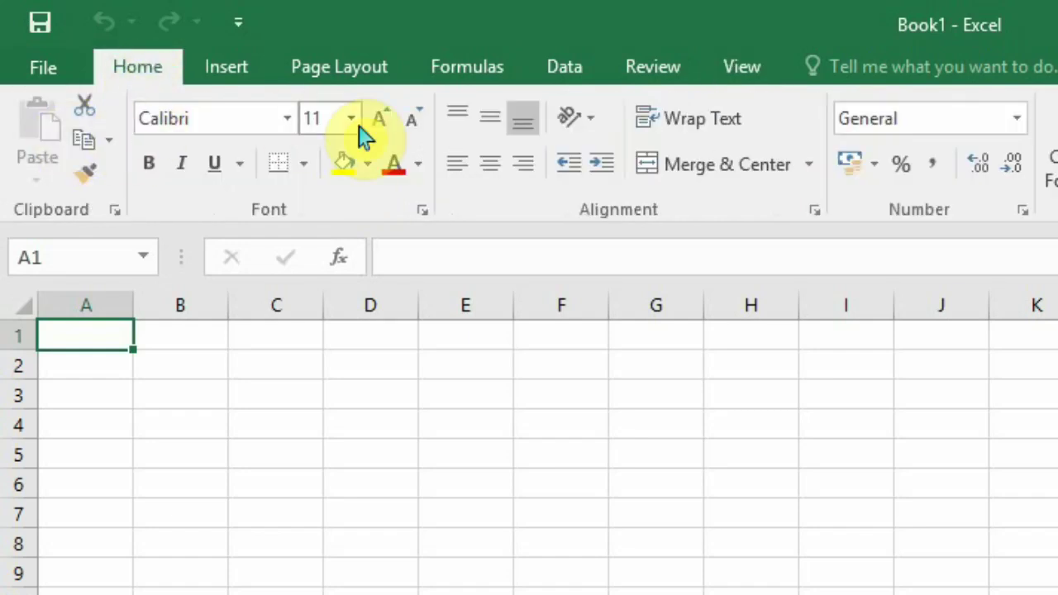
click(241, 73)
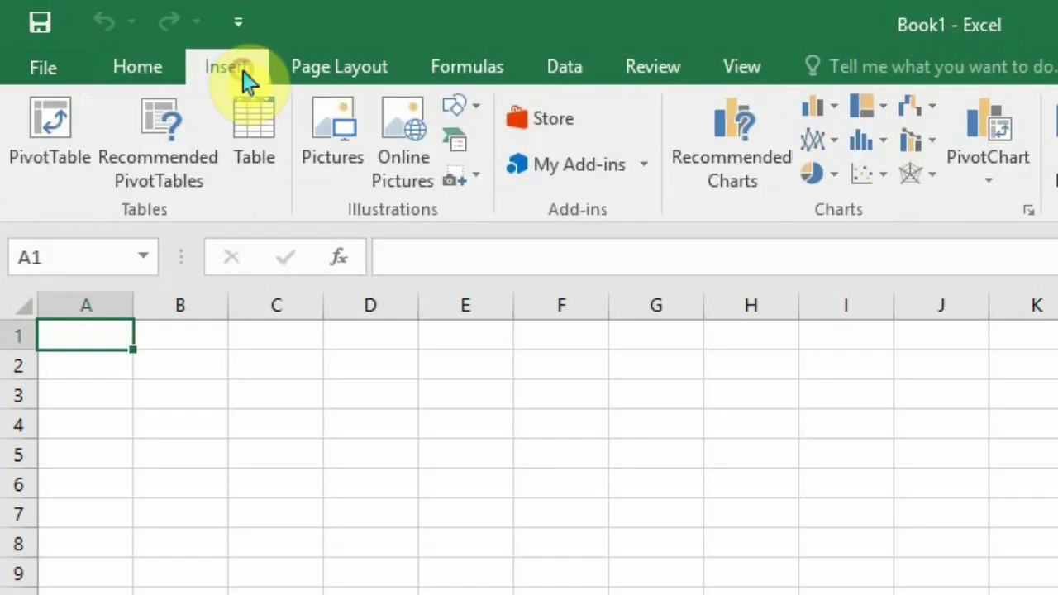
click(364, 72)
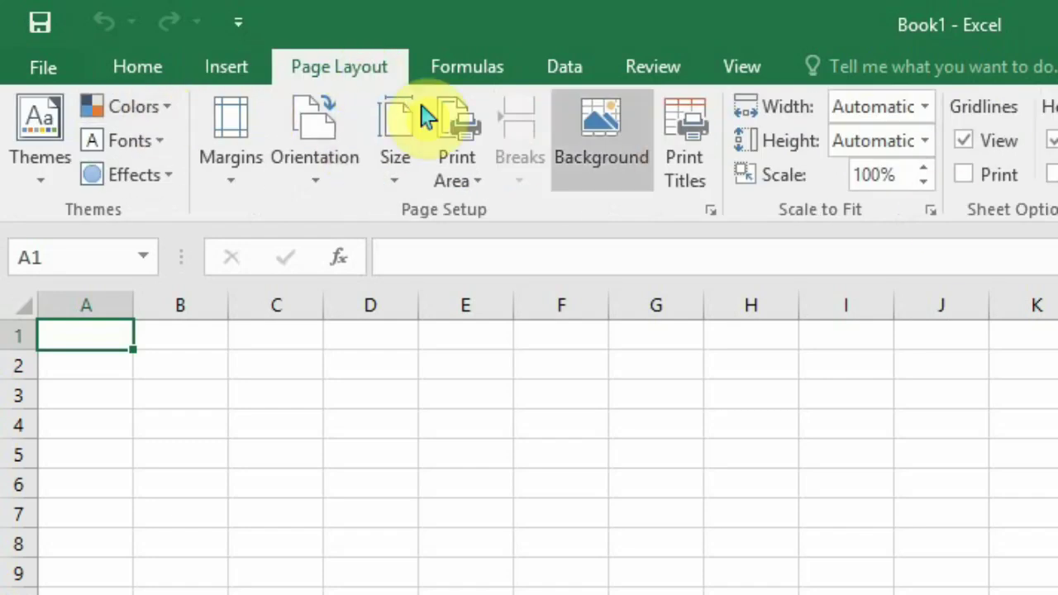
click(142, 69)
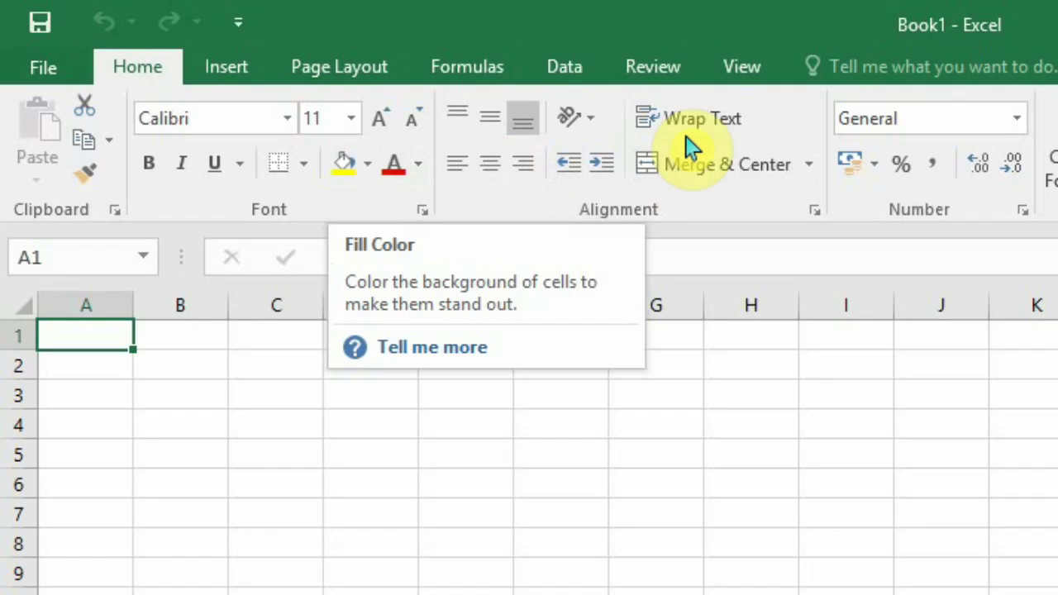
click(253, 67)
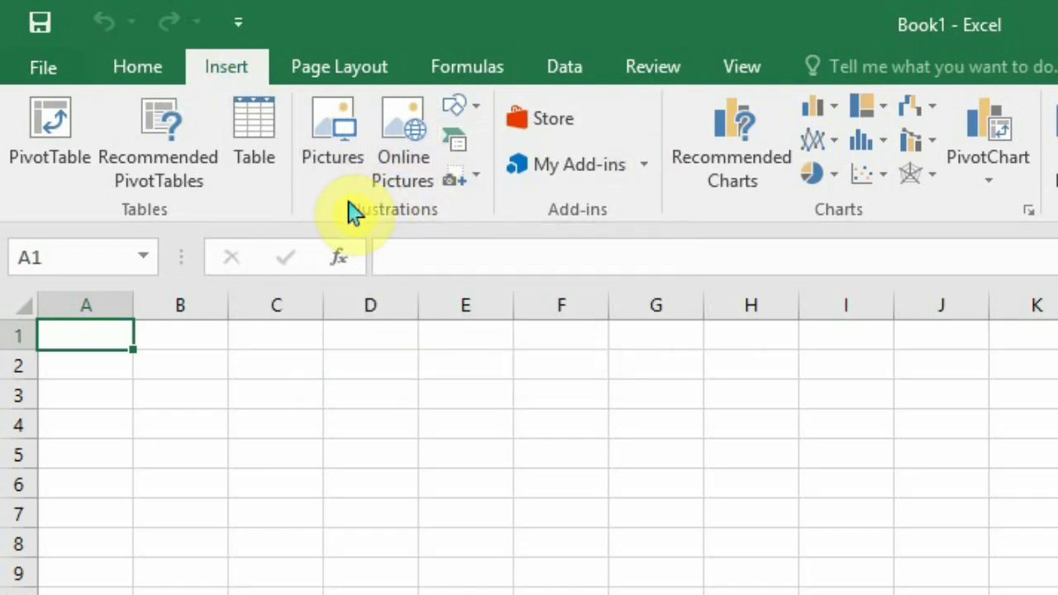
Step: Move from Home to Insert and settle back on the Home tab
click(137, 68)
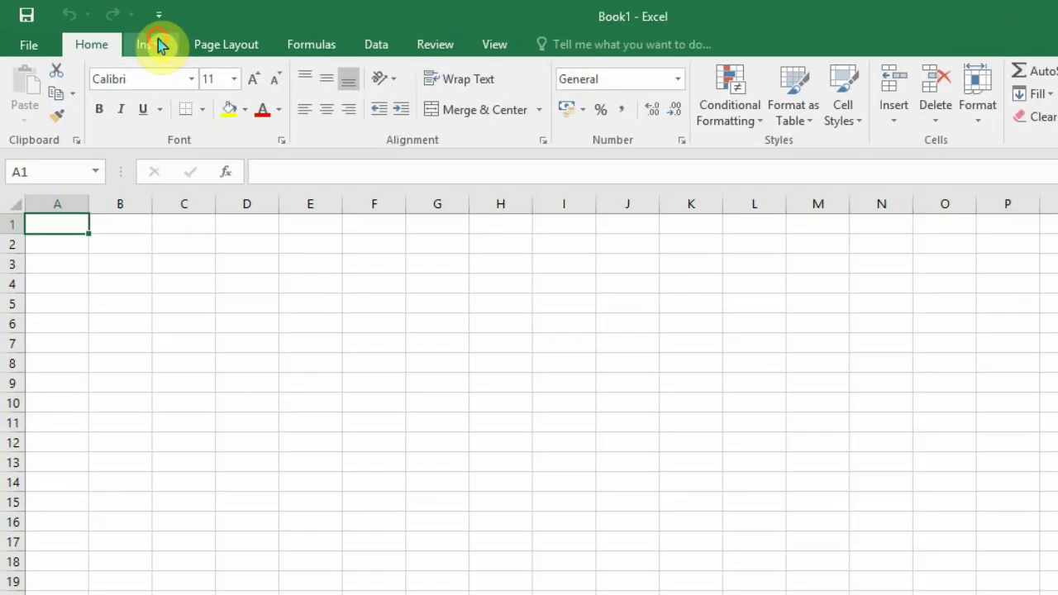
click(157, 45)
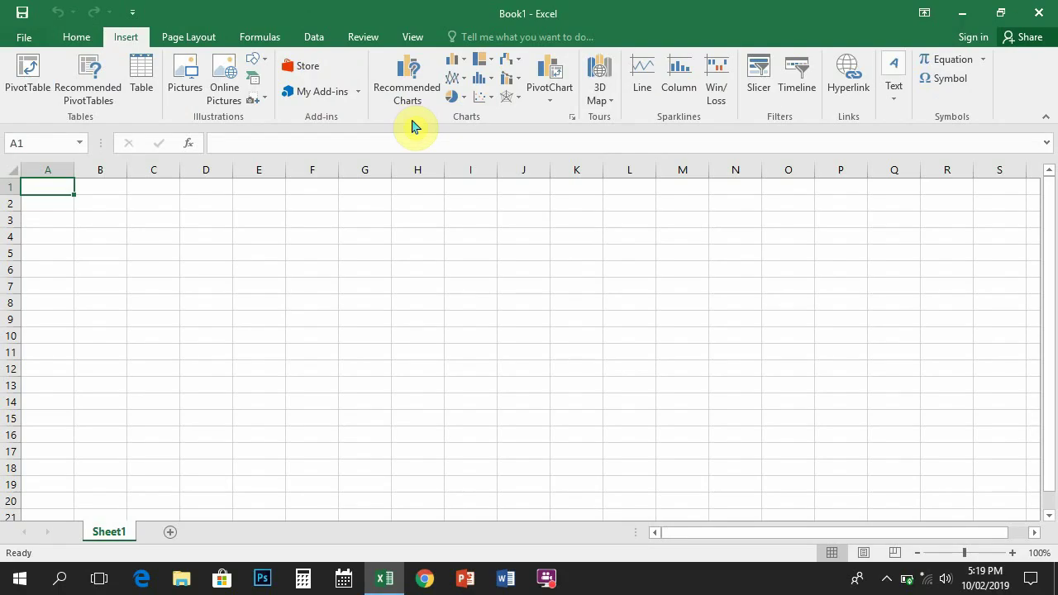
click(73, 37)
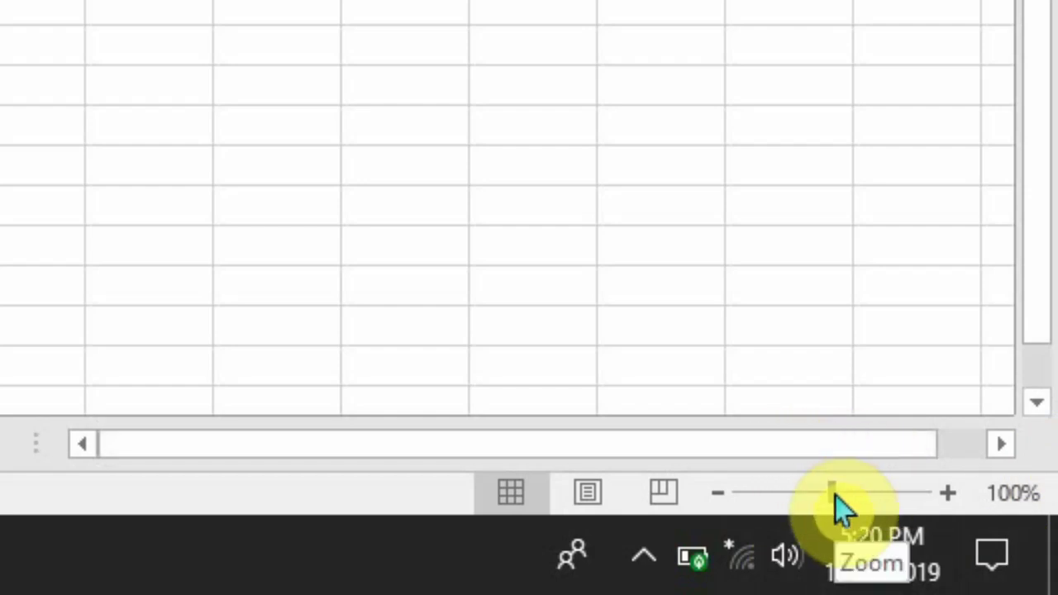
Step: Zoom the blank Sheet1 out to 57% with the status-bar slider
drag(835, 496, 788, 504)
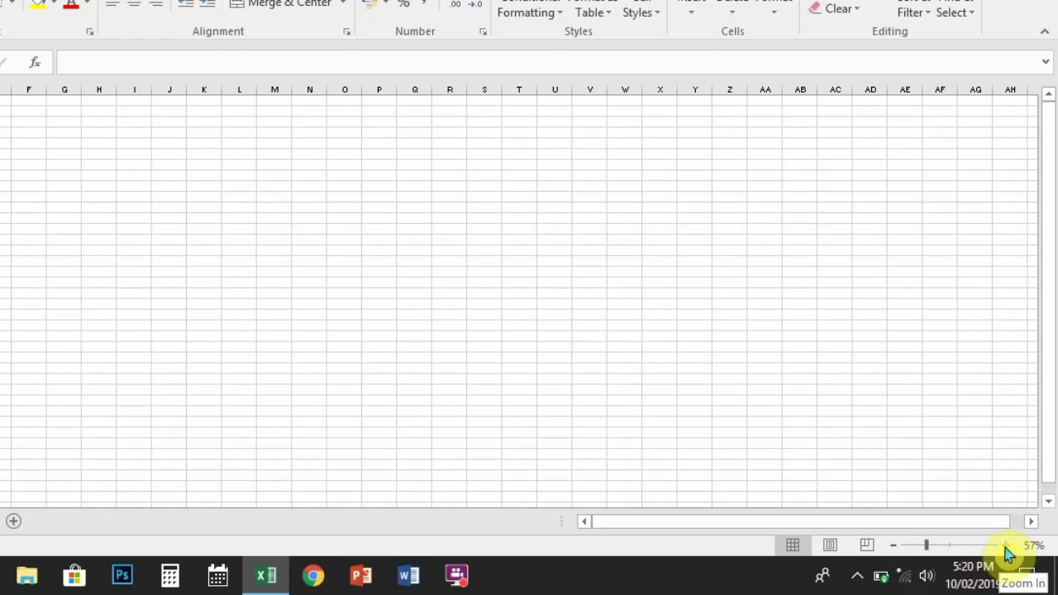
Step: Zoom the sheet in step by step to about 140%
click(1006, 551)
click(1007, 550)
click(1007, 551)
click(1007, 550)
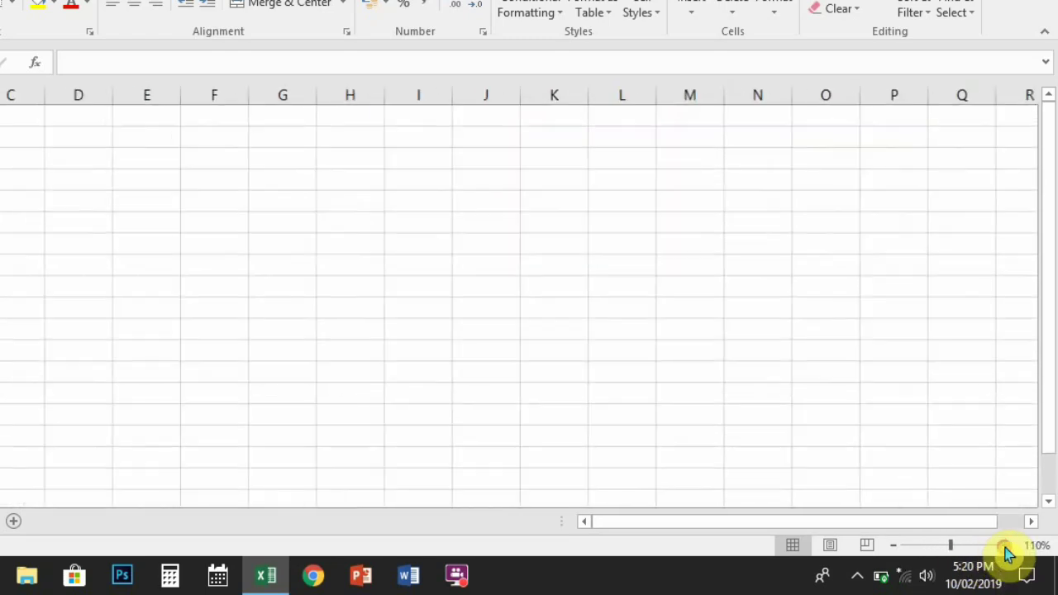
click(1004, 546)
click(1005, 545)
click(1004, 545)
Step: Zoom the sheet back out to 60%
click(894, 546)
click(894, 546)
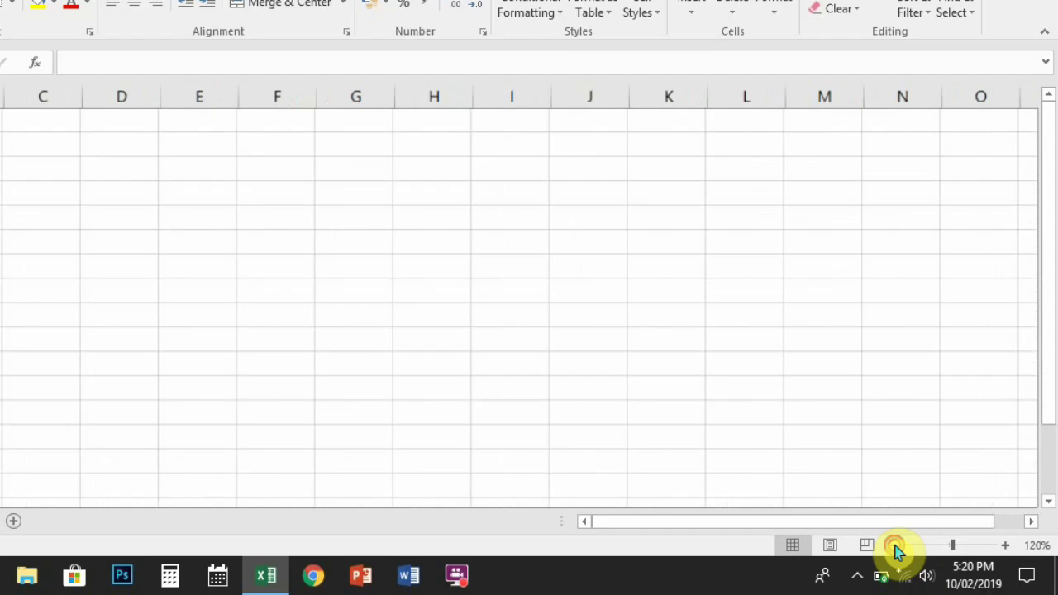
click(894, 547)
click(894, 546)
click(894, 546)
click(894, 546)
click(894, 546)
click(894, 546)
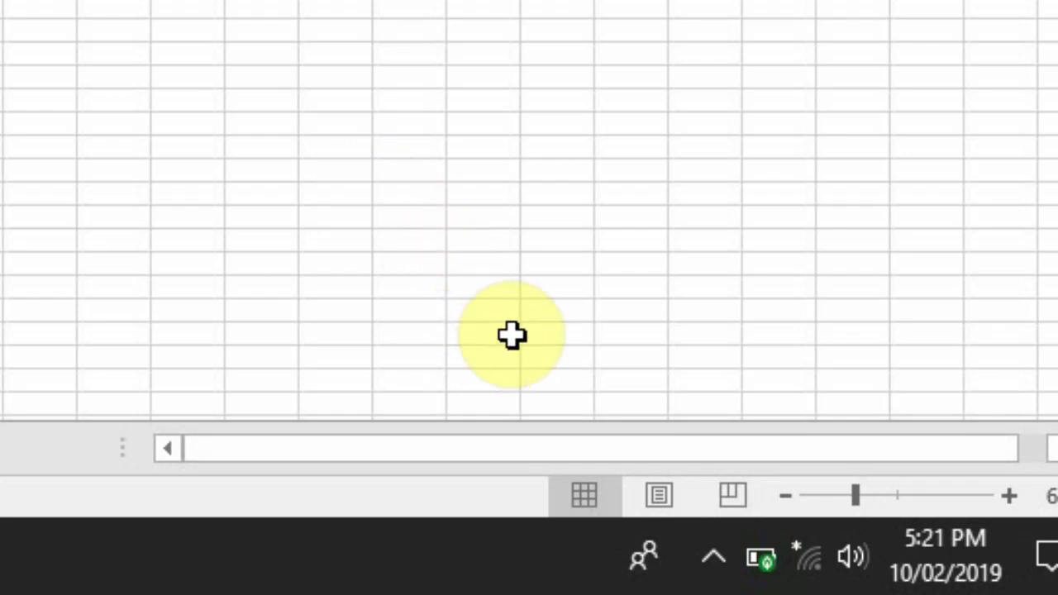
click(598, 494)
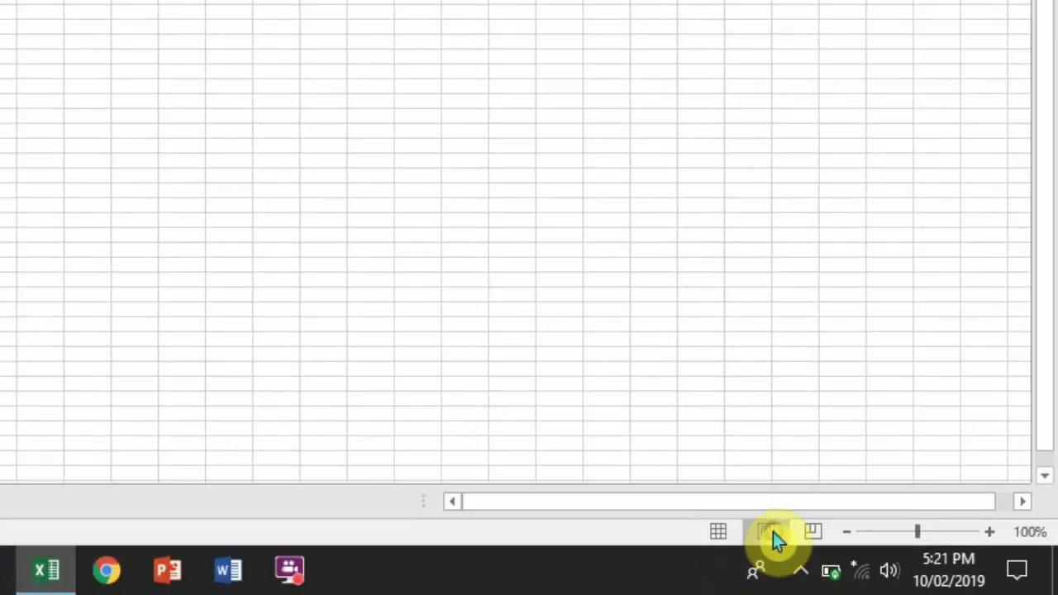
Step: Switch Book1 to Page Layout view, then to Page Break Preview
click(673, 512)
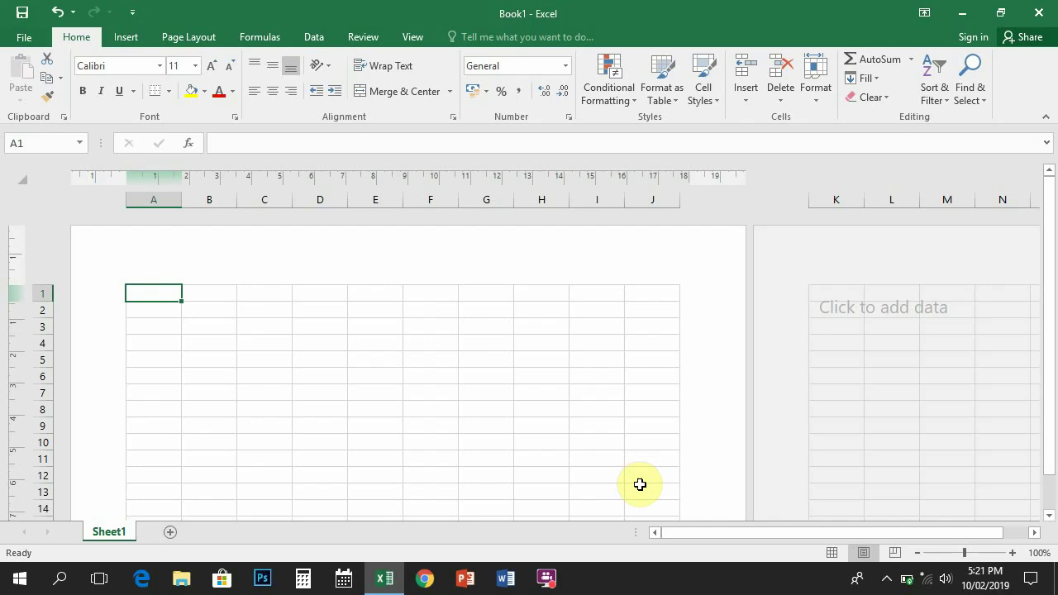
click(895, 553)
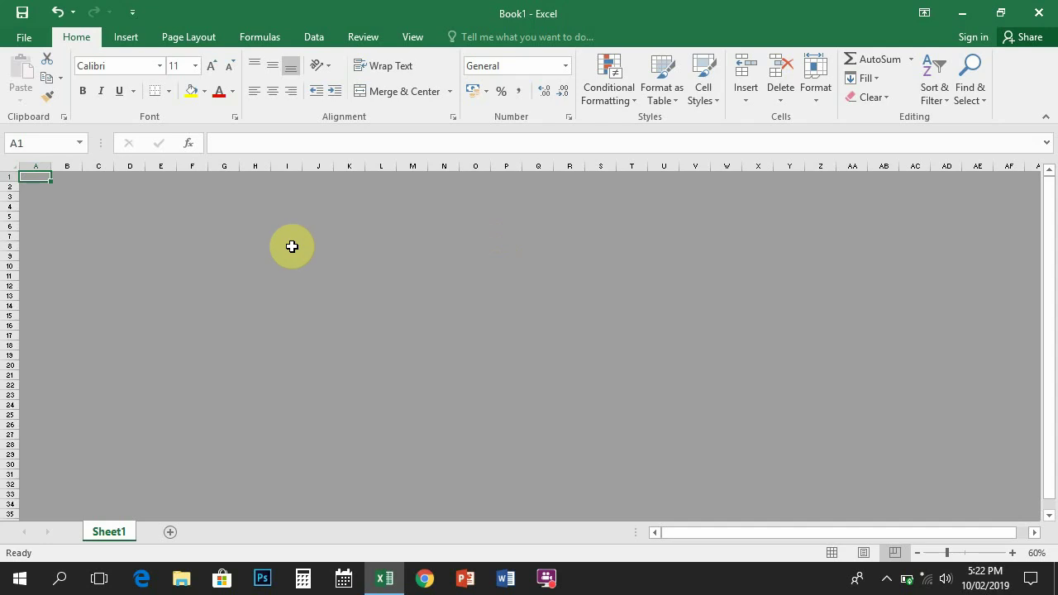
Step: Open the Desktop copy of Test answer key challenge from the Recent list
click(24, 43)
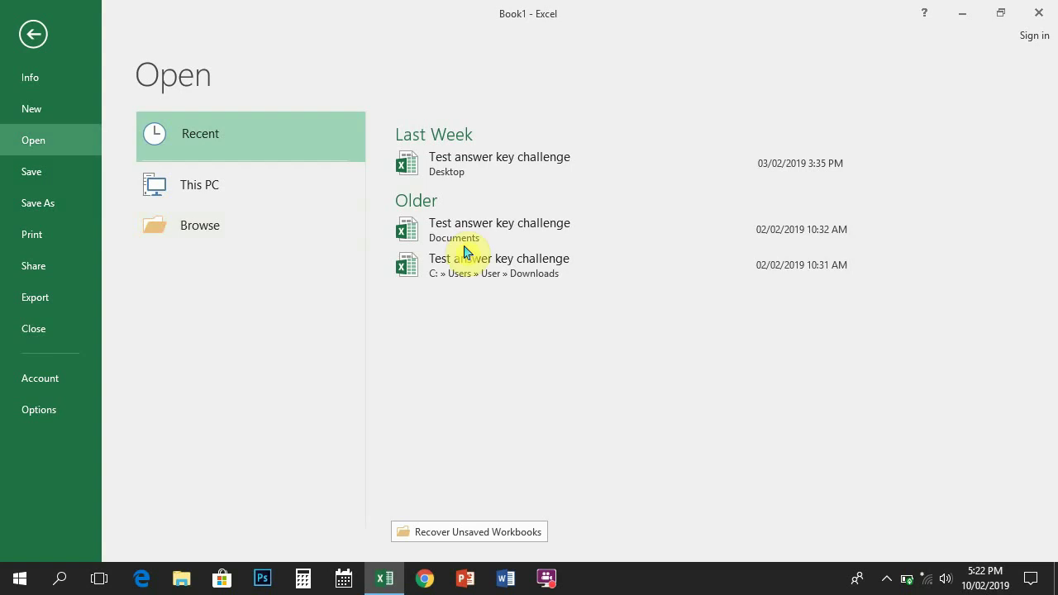
click(496, 175)
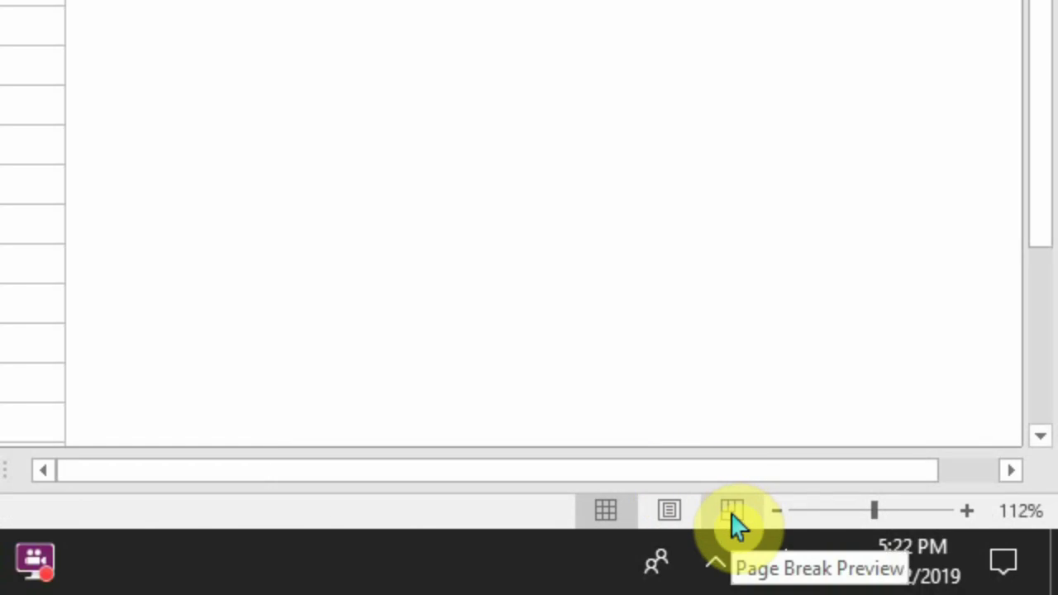
Step: In Page Break Preview, extend page 1's bottom to about row 29 and widen its right edge
click(732, 516)
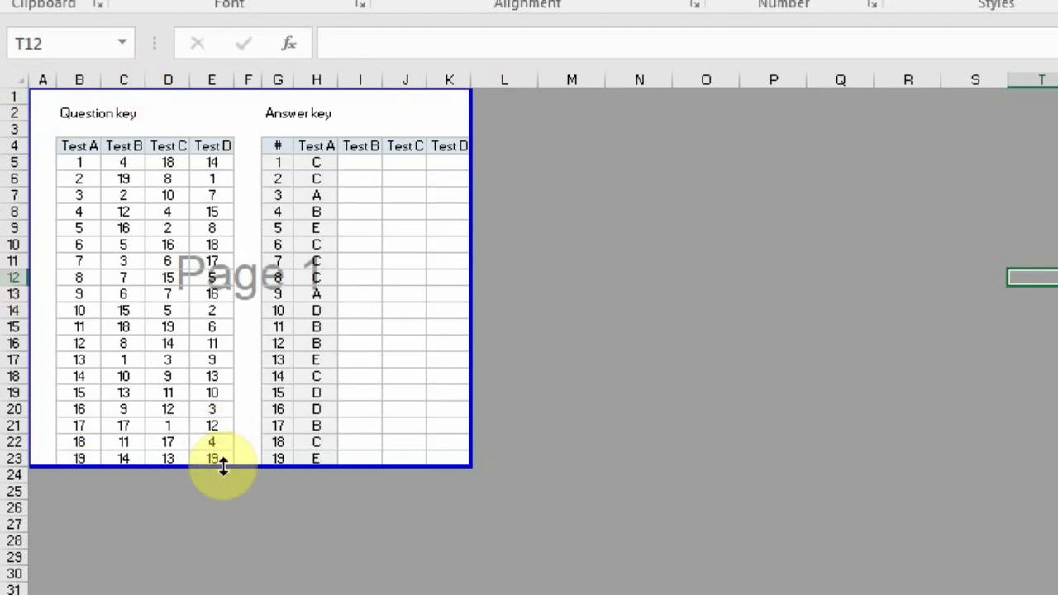
drag(223, 467, 219, 575)
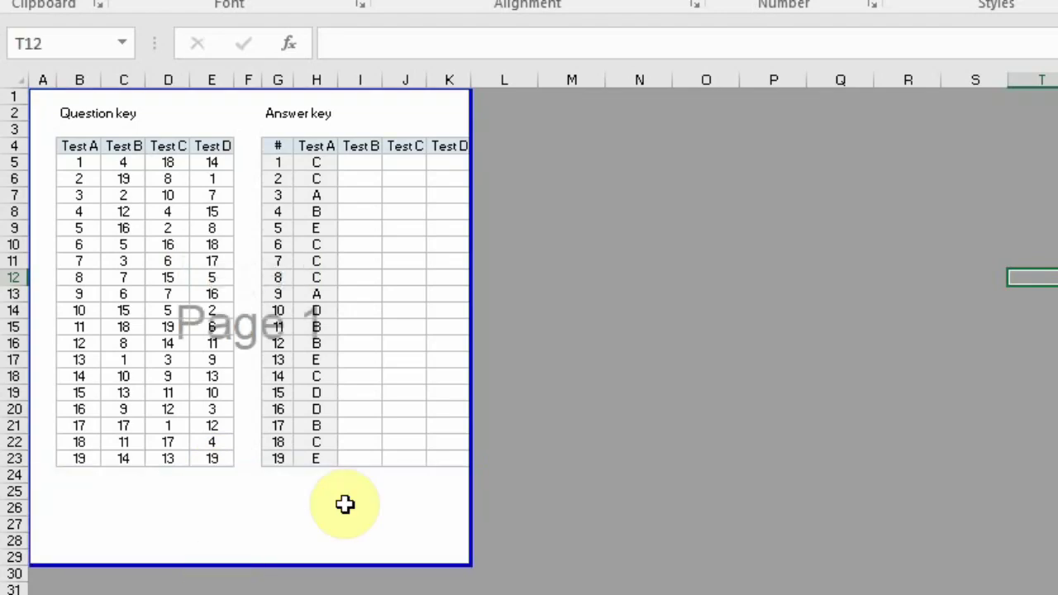
drag(472, 331, 537, 319)
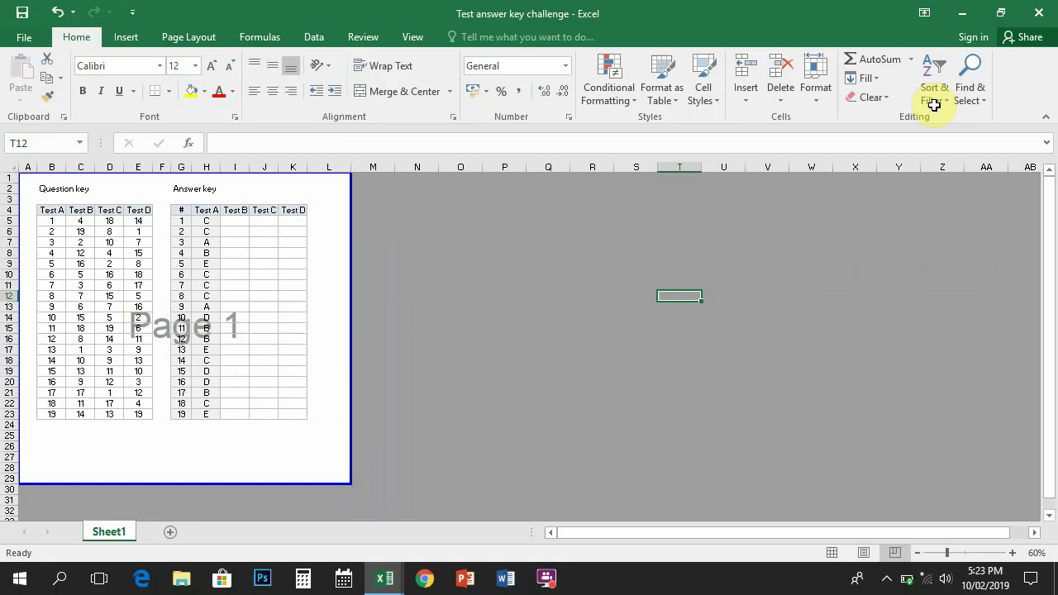
Step: Close the answer-key workbook with Don't Save, then switch Book1's Sheet1 back to Normal view
click(1040, 16)
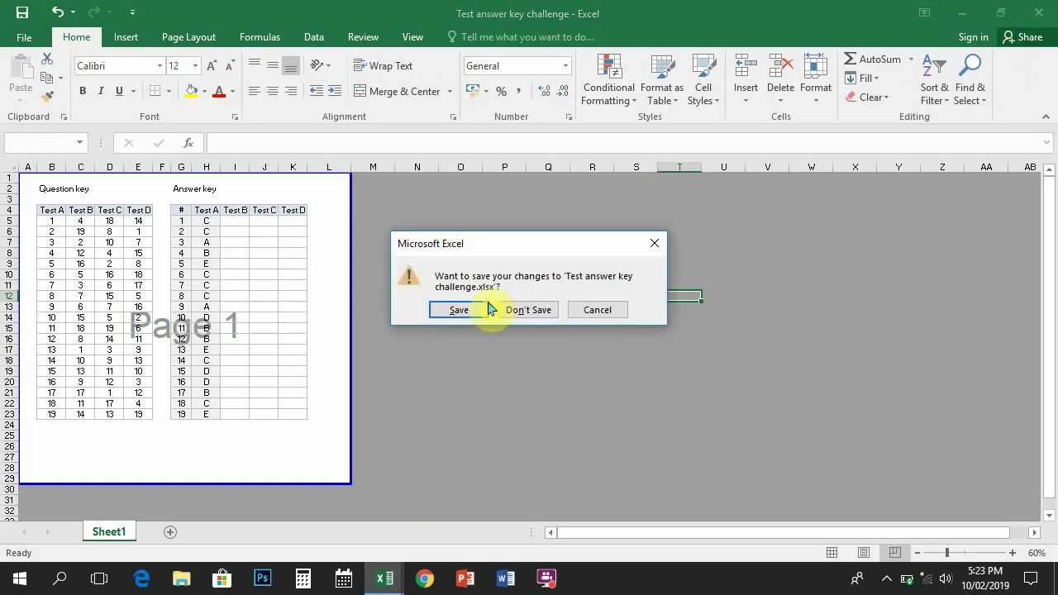
click(533, 308)
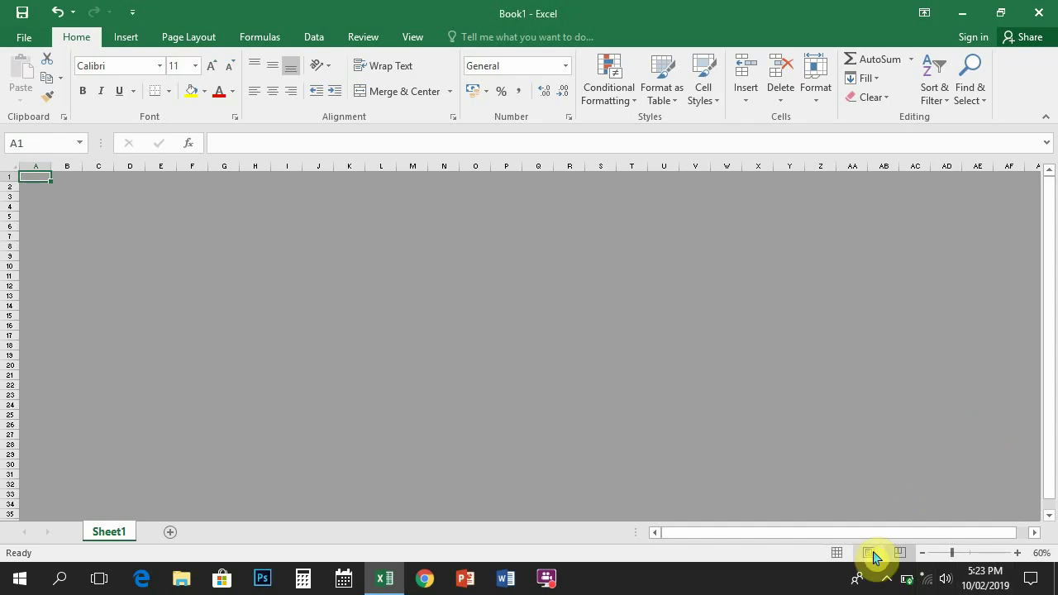
click(837, 552)
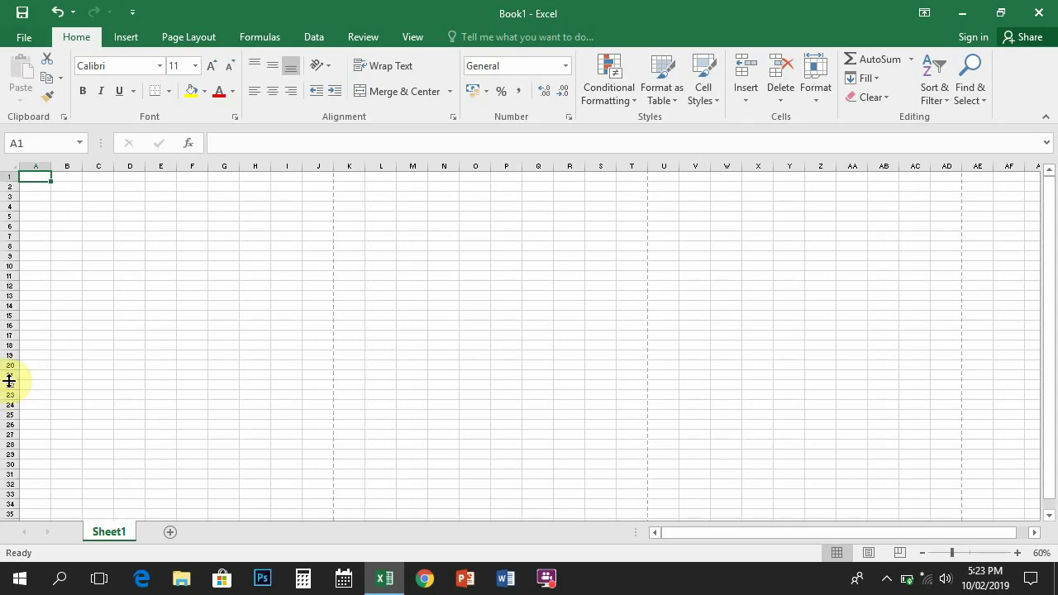
key(ctrl+Down)
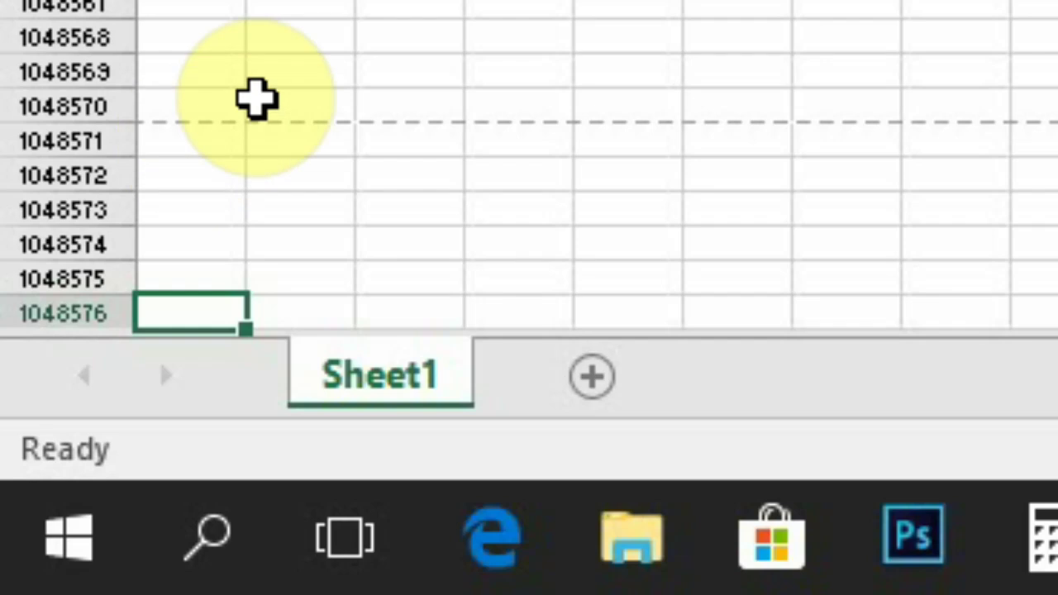
key(ctrl+Home)
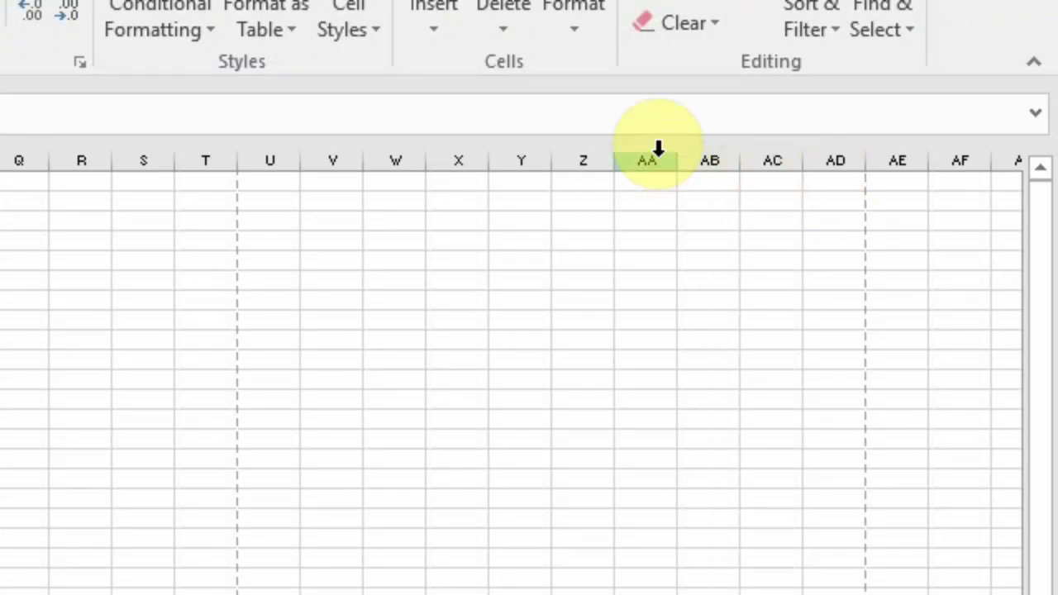
Step: Select column AA, then AB, and finally leave the entire column AC selected
click(658, 149)
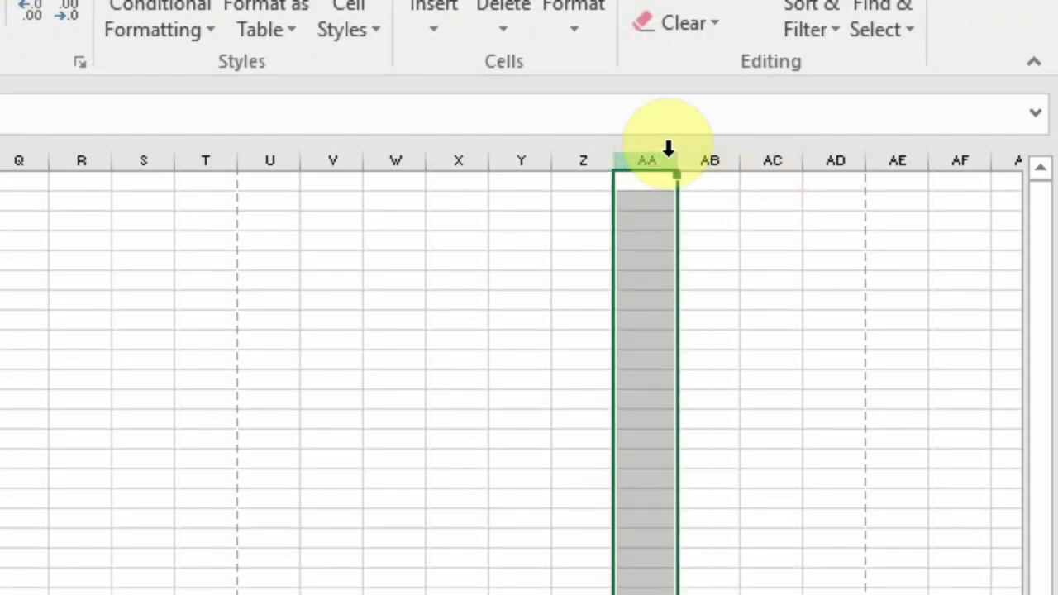
click(709, 149)
click(761, 153)
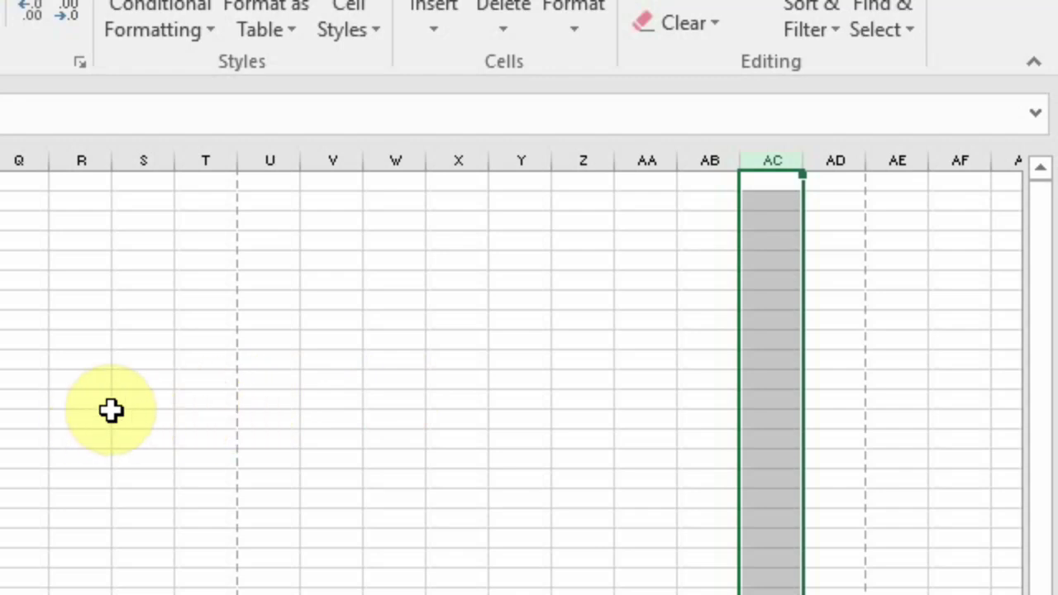
scroll(112, 410, up, 4)
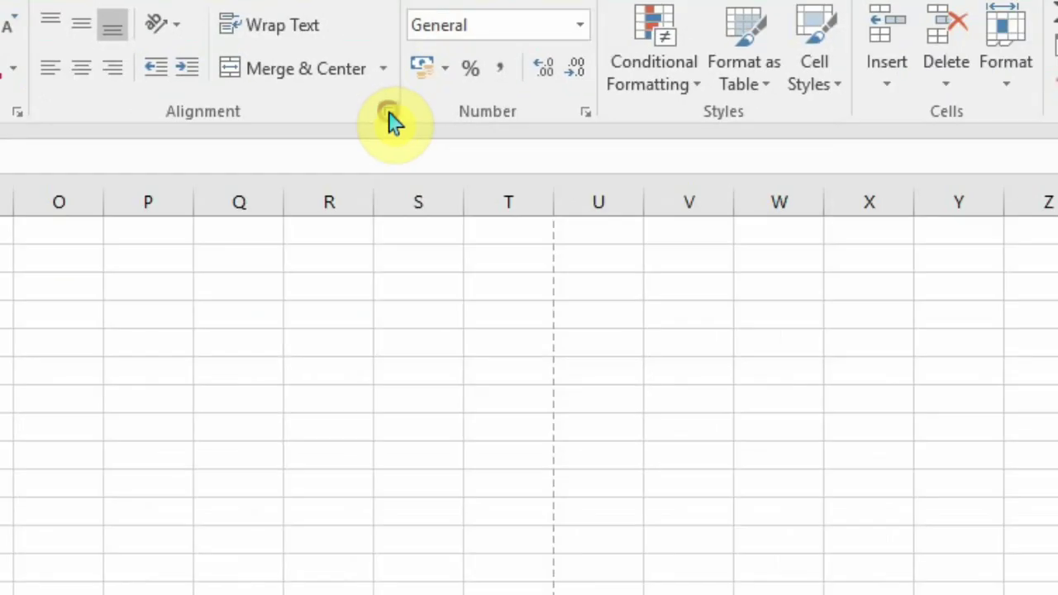
click(389, 113)
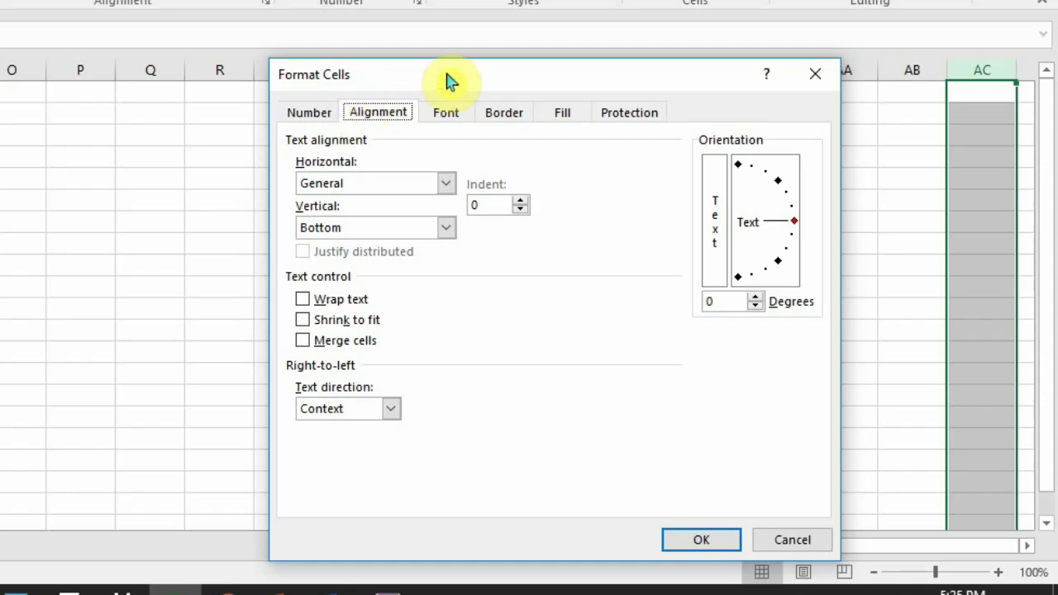
drag(448, 79, 289, 29)
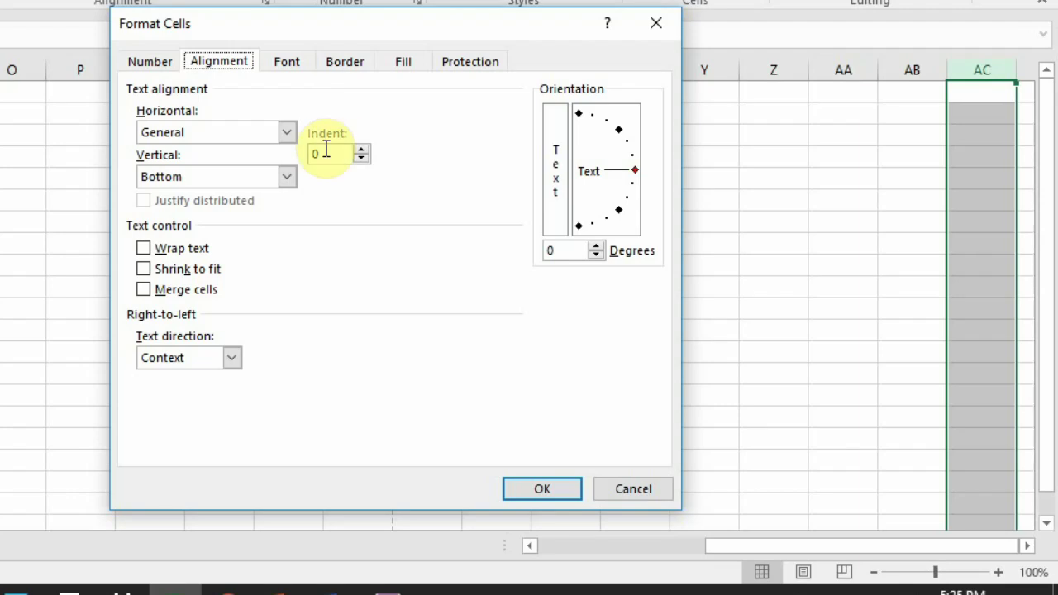
click(287, 62)
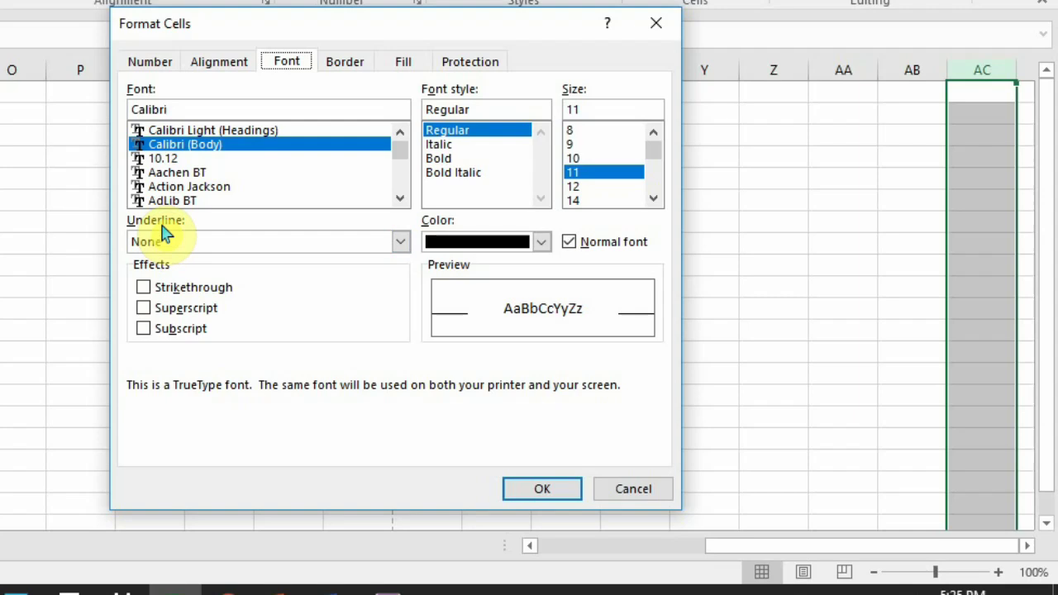
click(191, 245)
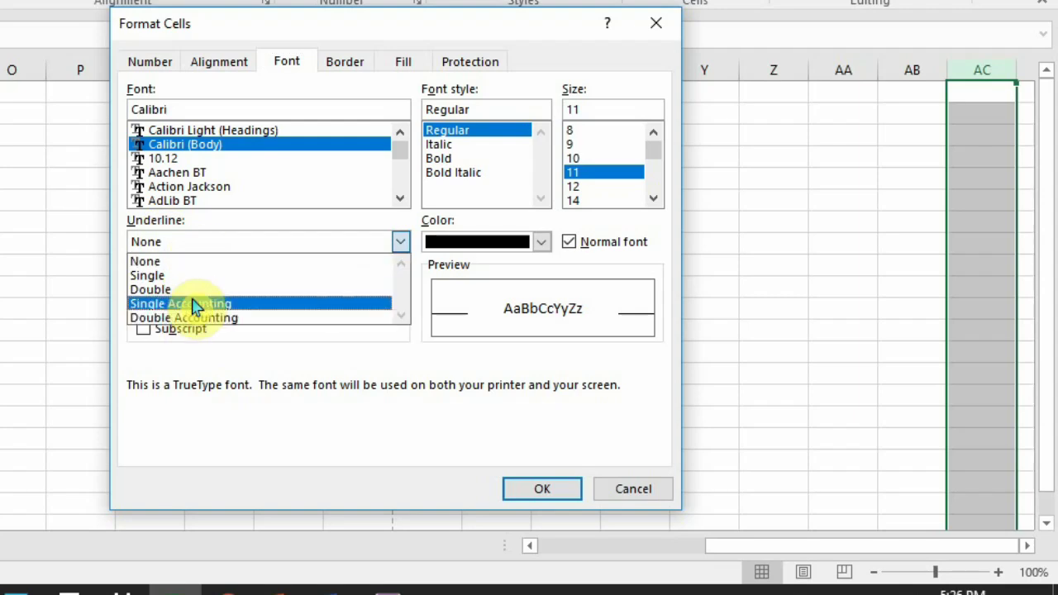
click(227, 252)
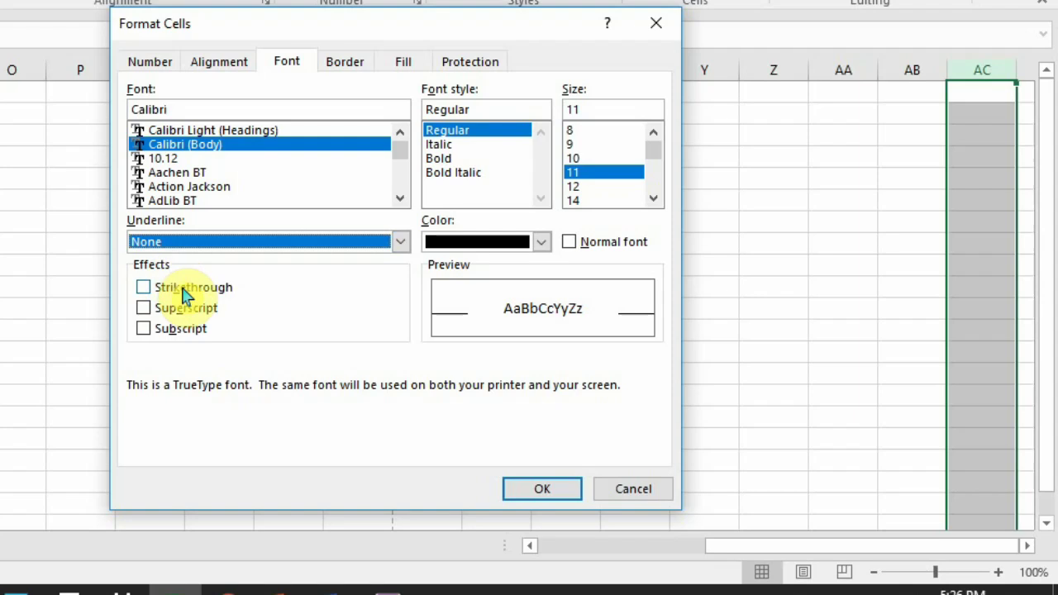
click(224, 64)
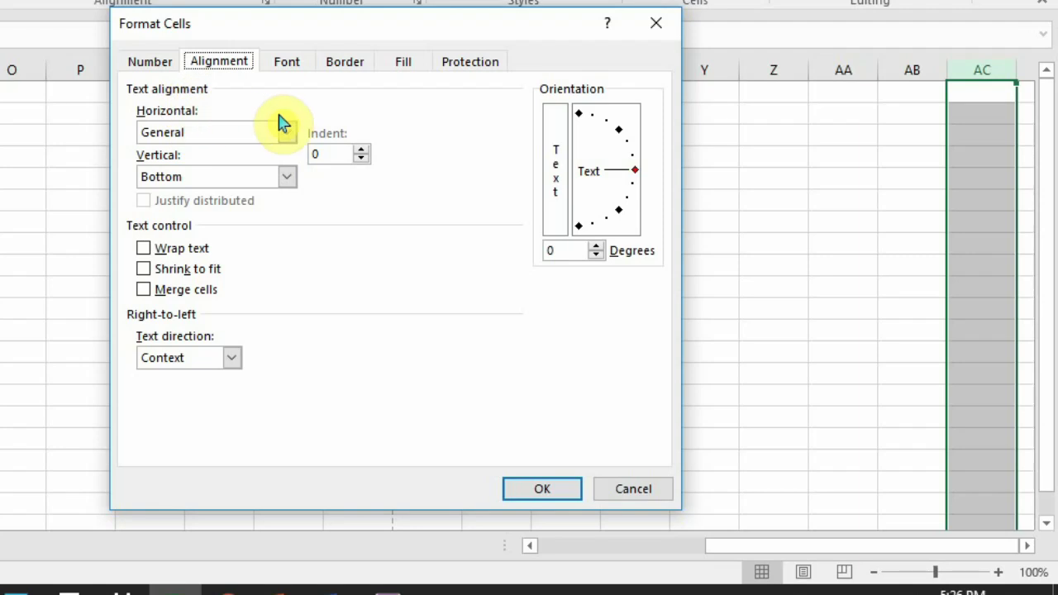
click(476, 64)
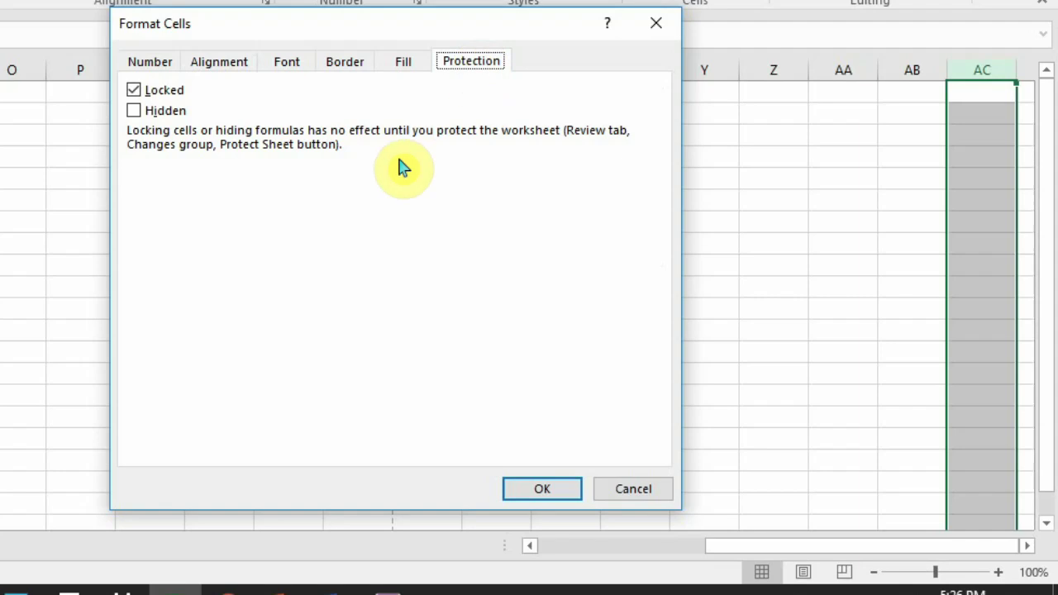
click(548, 494)
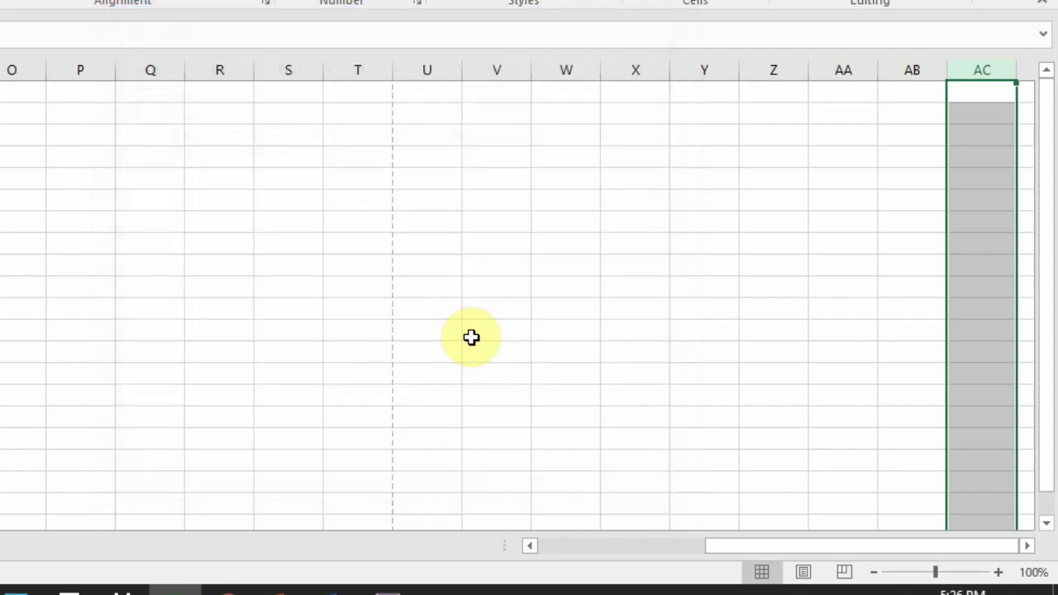